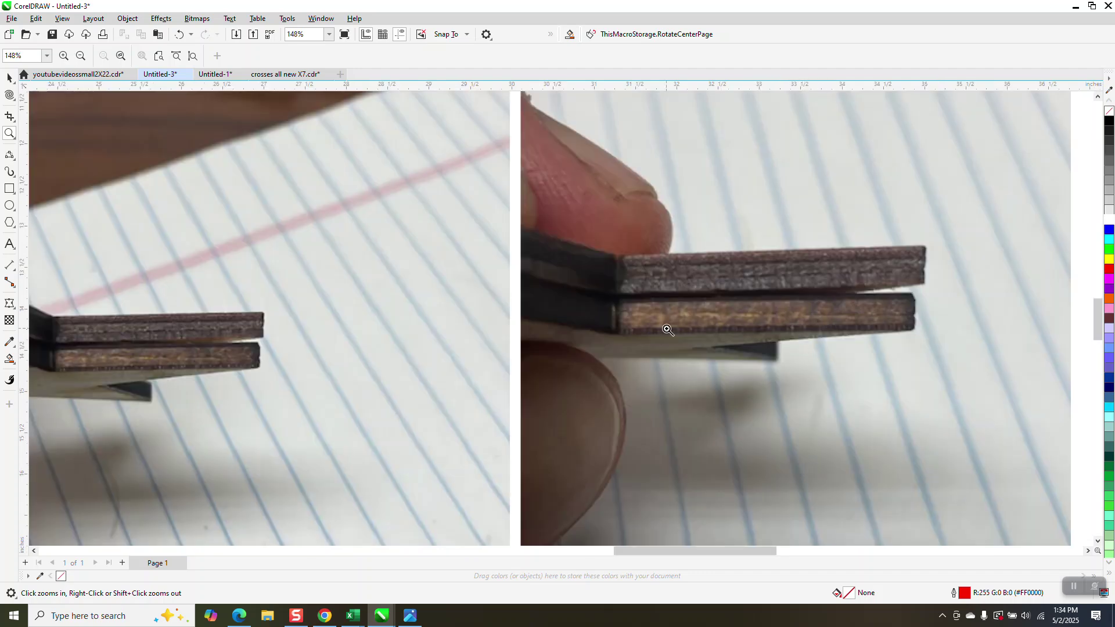
- Examine the photos of the two wooden stars and the close-ups of the stacked wood edges
{"action": "scroll", "coordinate": [879, 306], "scroll_direction": "down", "scroll_amount": 1}
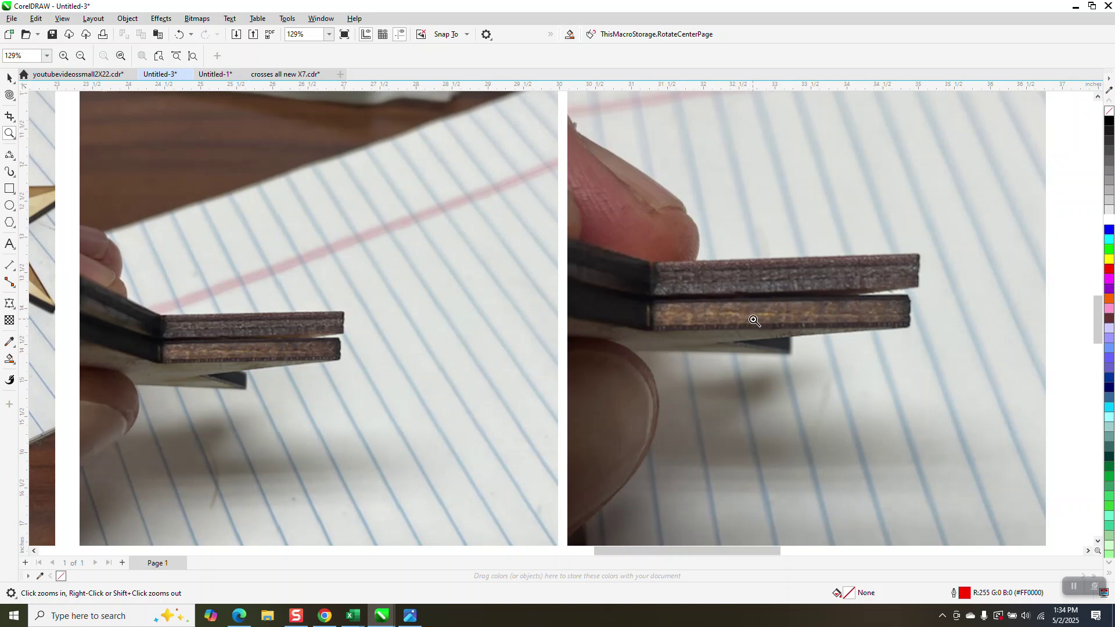
{"action": "scroll", "coordinate": [755, 320], "scroll_direction": "down", "scroll_amount": 6}
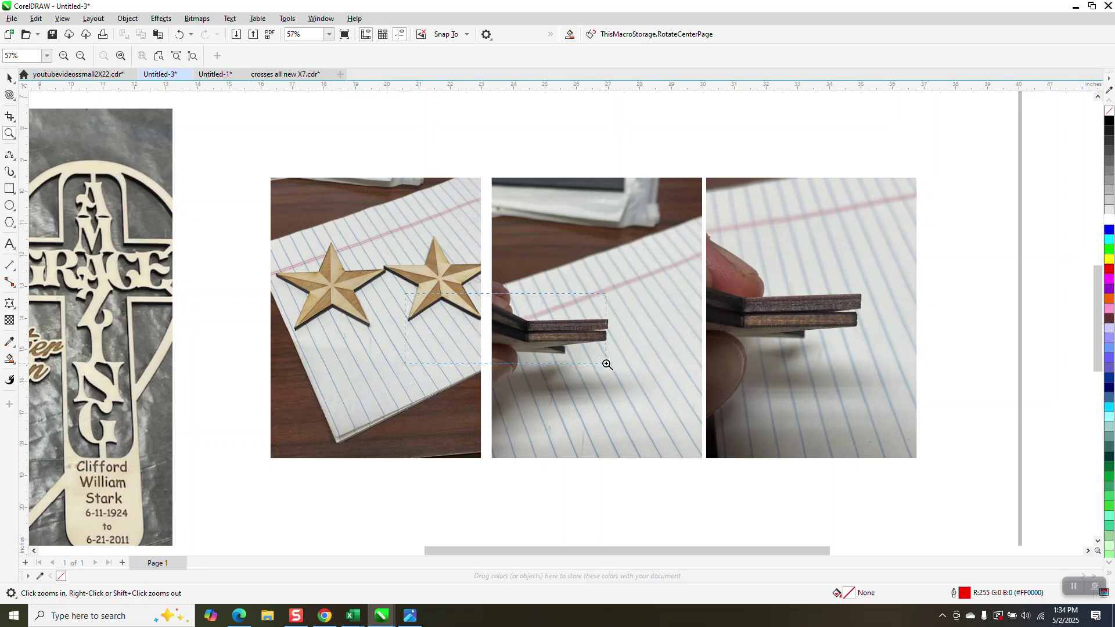
{"action": "scroll", "coordinate": [605, 363], "scroll_direction": "up", "scroll_amount": 10}
{"action": "scroll", "coordinate": [600, 368], "scroll_direction": "down", "scroll_amount": 4}
{"action": "scroll", "coordinate": [859, 385], "scroll_direction": "down", "scroll_amount": 8}
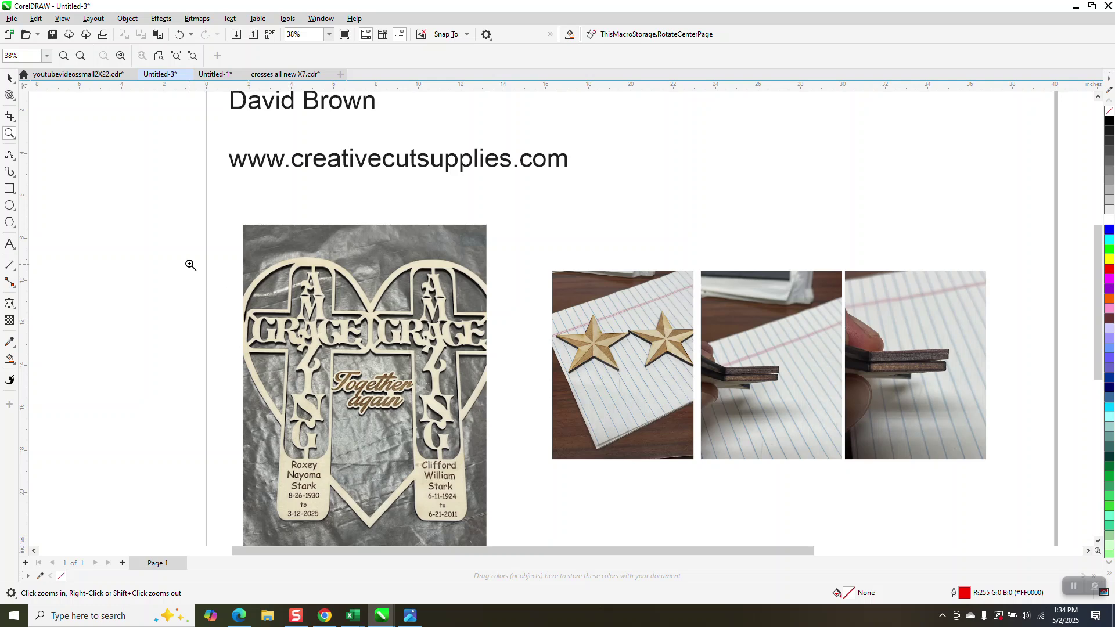
- Examine the photo of the double-cross memorial heart, including its cut-out lettering, lower nameplates and overall outline
{"action": "mouse_move", "coordinate": [228, 248]}
{"action": "left_mouse_down"}
{"action": "mouse_move", "coordinate": [462, 509]}
{"action": "mouse_move", "coordinate": [537, 534]}
{"action": "left_mouse_up"}
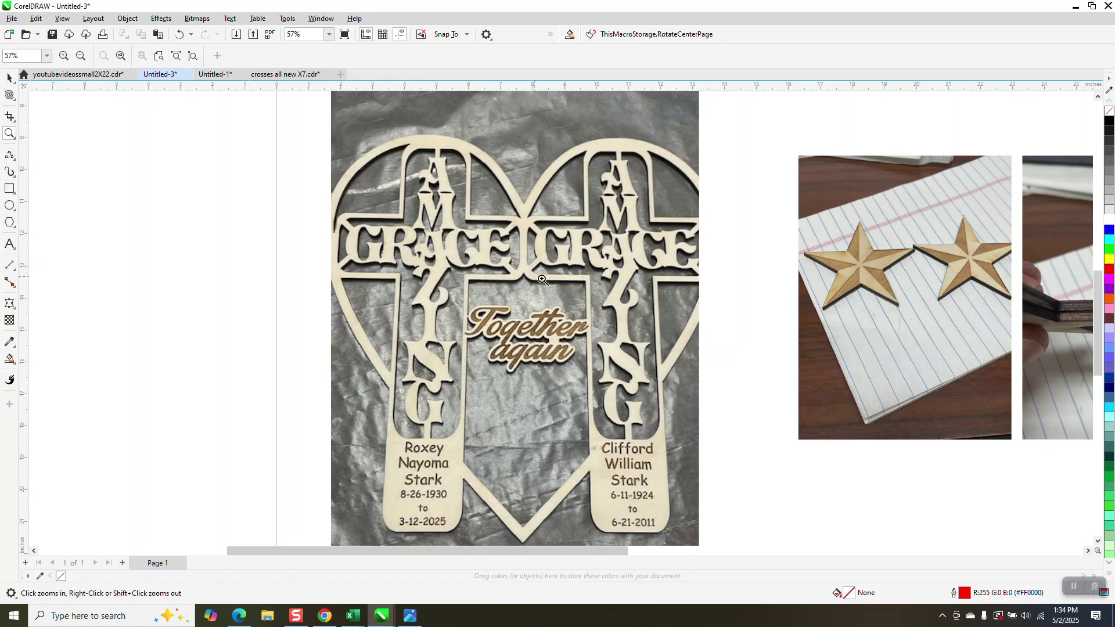
{"action": "scroll", "coordinate": [571, 379], "scroll_direction": "down", "scroll_amount": 1}
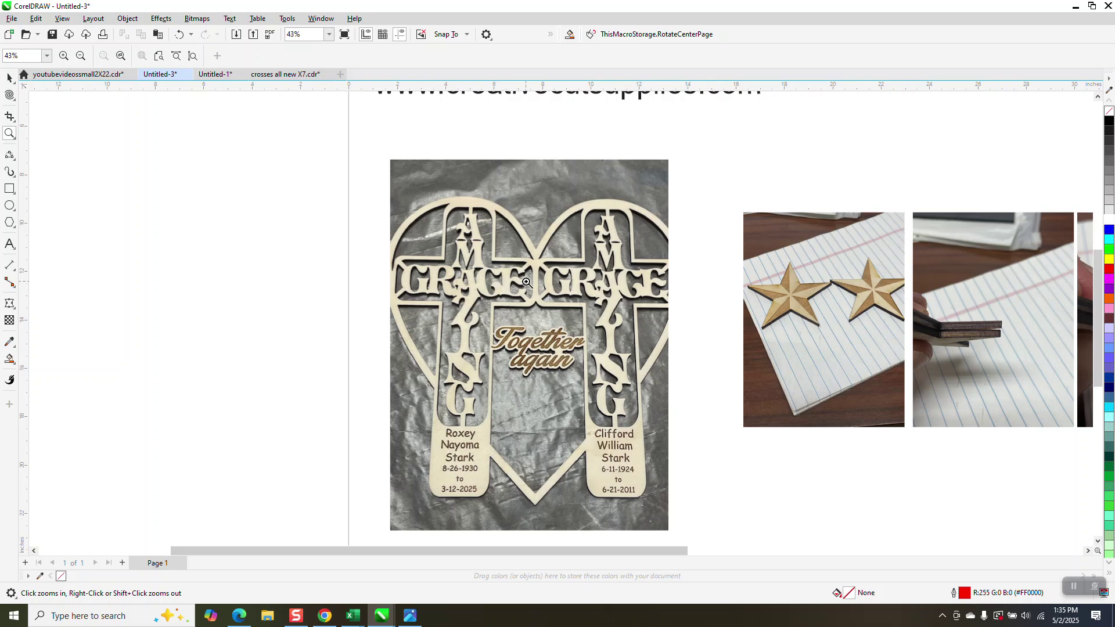
{"action": "left_click_drag", "start_coordinate": [596, 371], "coordinate": [659, 434]}
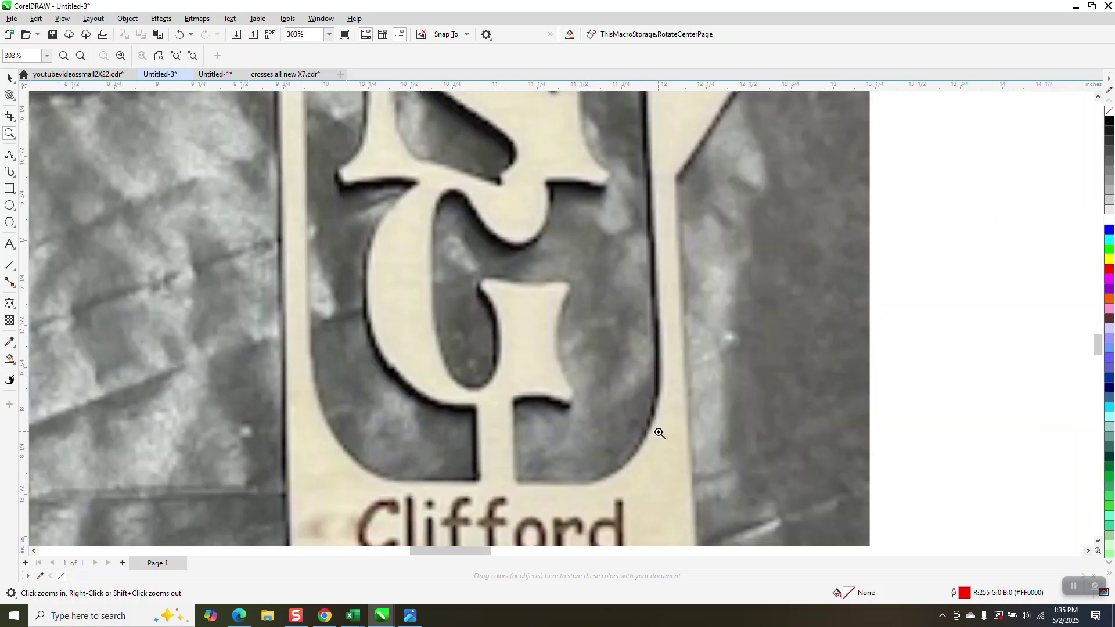
{"action": "scroll", "coordinate": [604, 370], "scroll_direction": "down", "scroll_amount": 4}
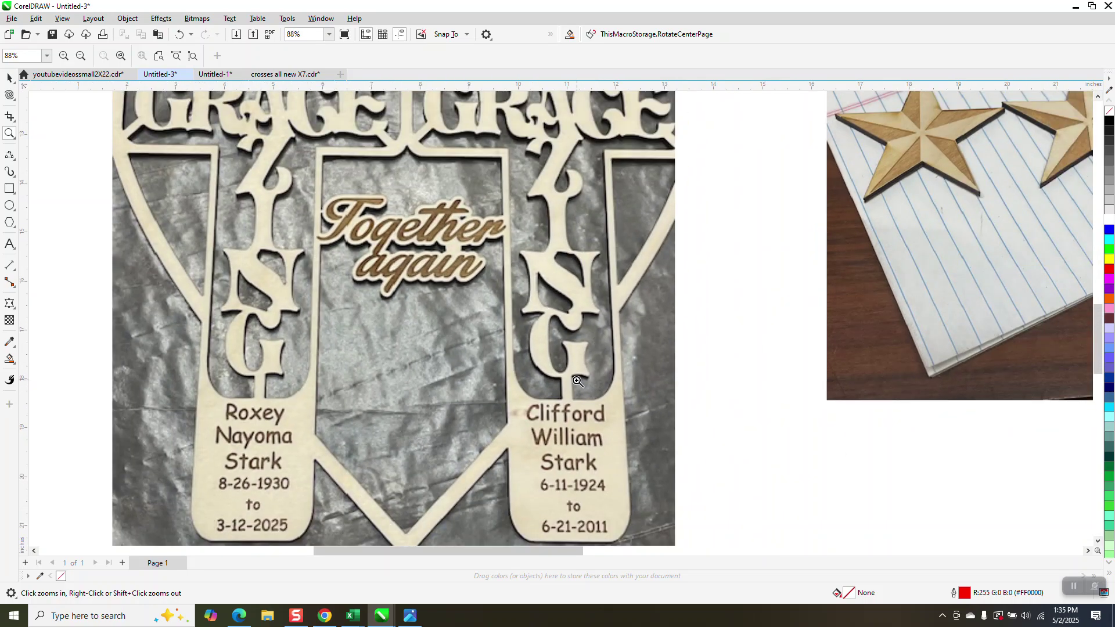
{"action": "scroll", "coordinate": [555, 397], "scroll_direction": "down", "scroll_amount": 1}
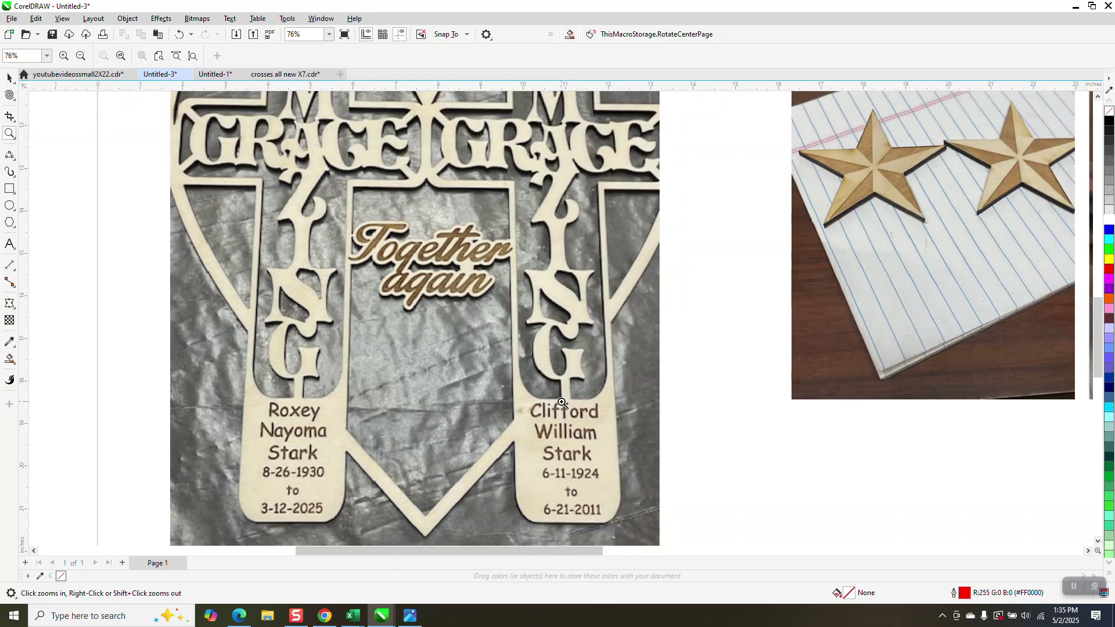
{"action": "scroll", "coordinate": [568, 397], "scroll_direction": "down", "scroll_amount": 1}
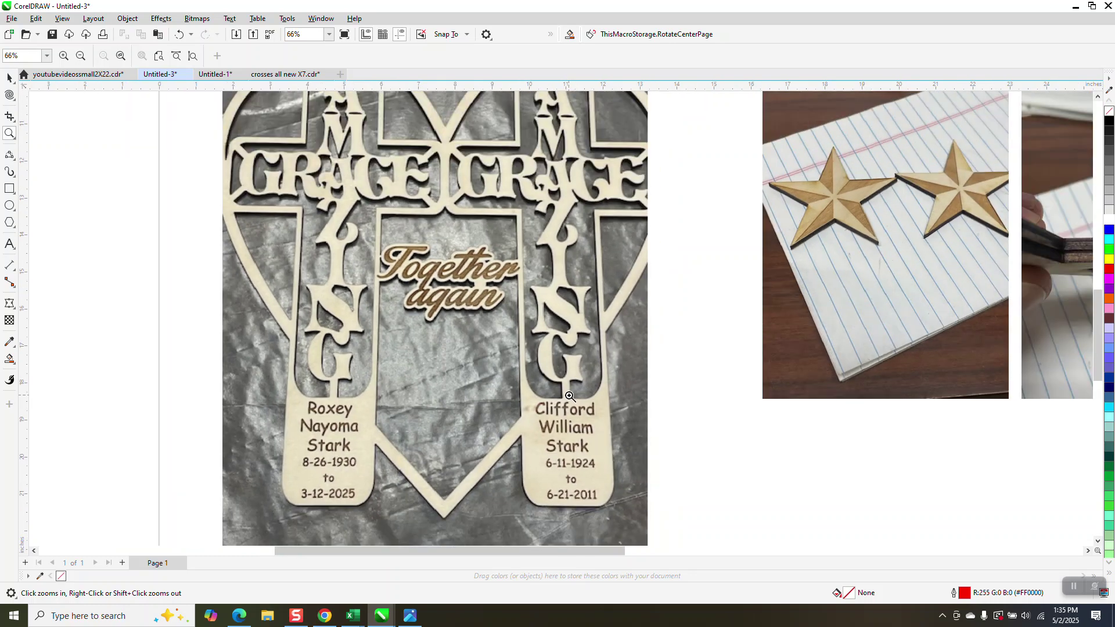
{"action": "scroll", "coordinate": [569, 397], "scroll_direction": "down", "scroll_amount": 1}
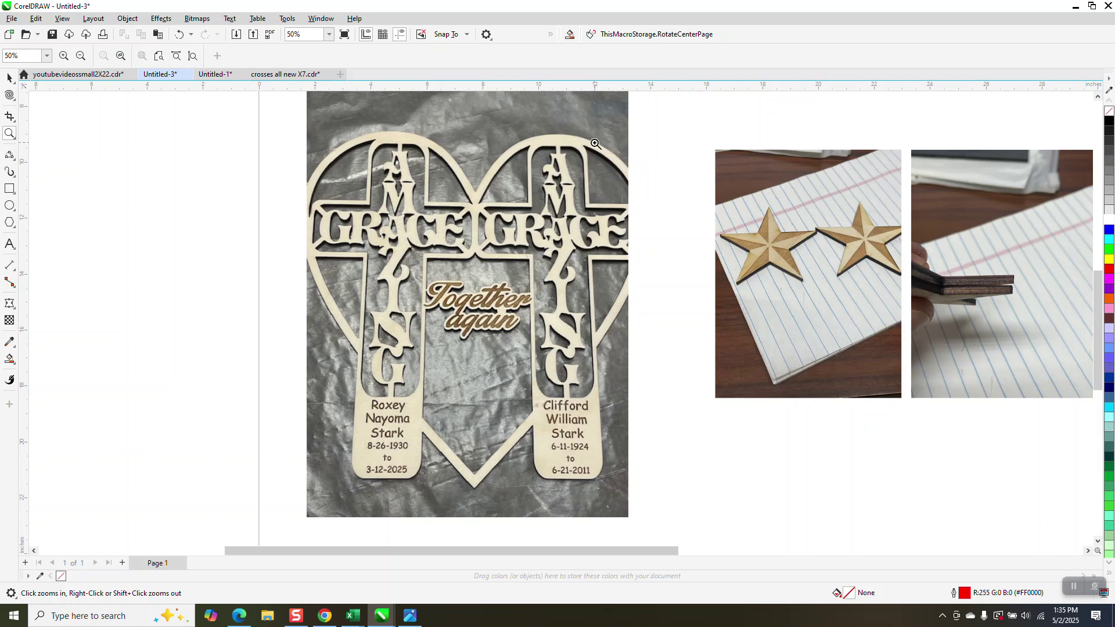
{"action": "scroll", "coordinate": [627, 250], "scroll_direction": "down", "scroll_amount": 1}
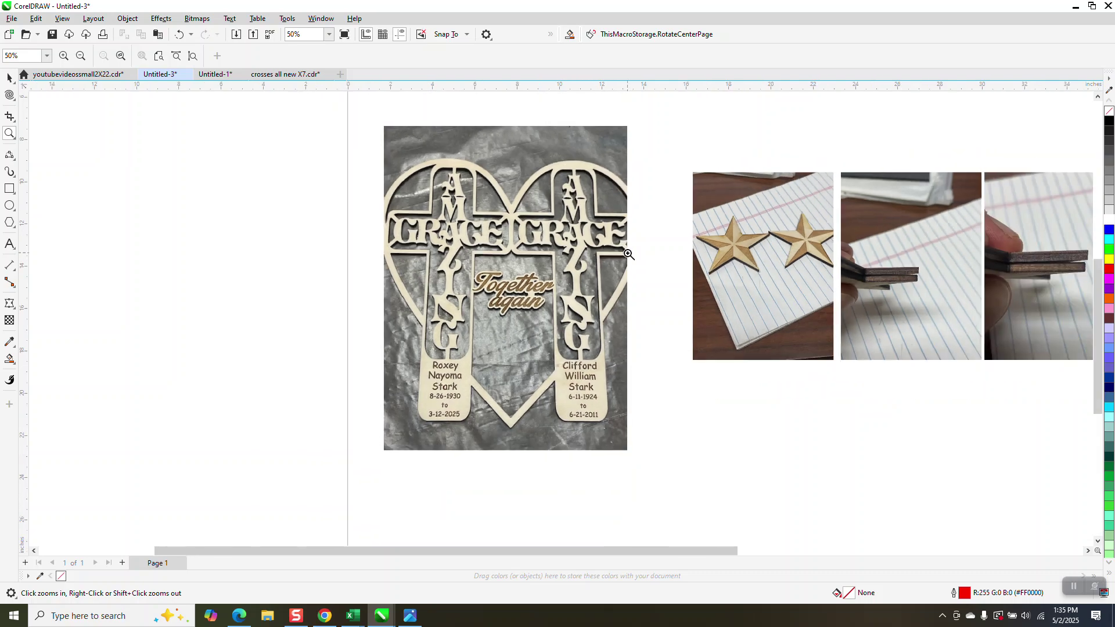
{"action": "scroll", "coordinate": [627, 253], "scroll_direction": "down", "scroll_amount": 2}
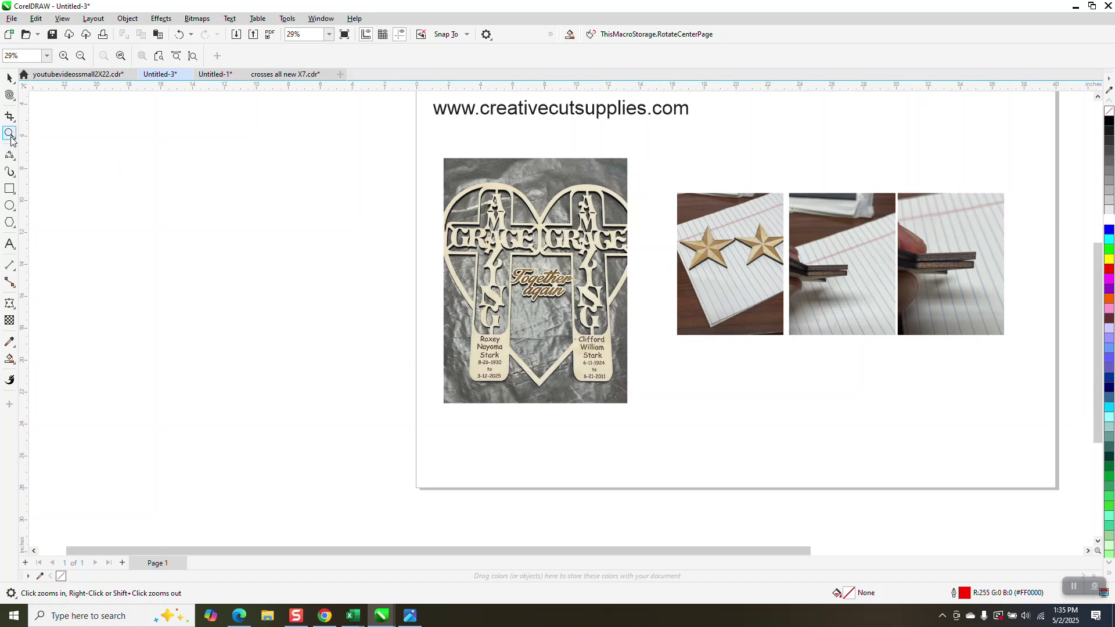
- Review the "Together again" lettering in the memorial heart photo and the website heading above it
{"action": "left_click_drag", "start_coordinate": [427, 154], "coordinate": [737, 406]}
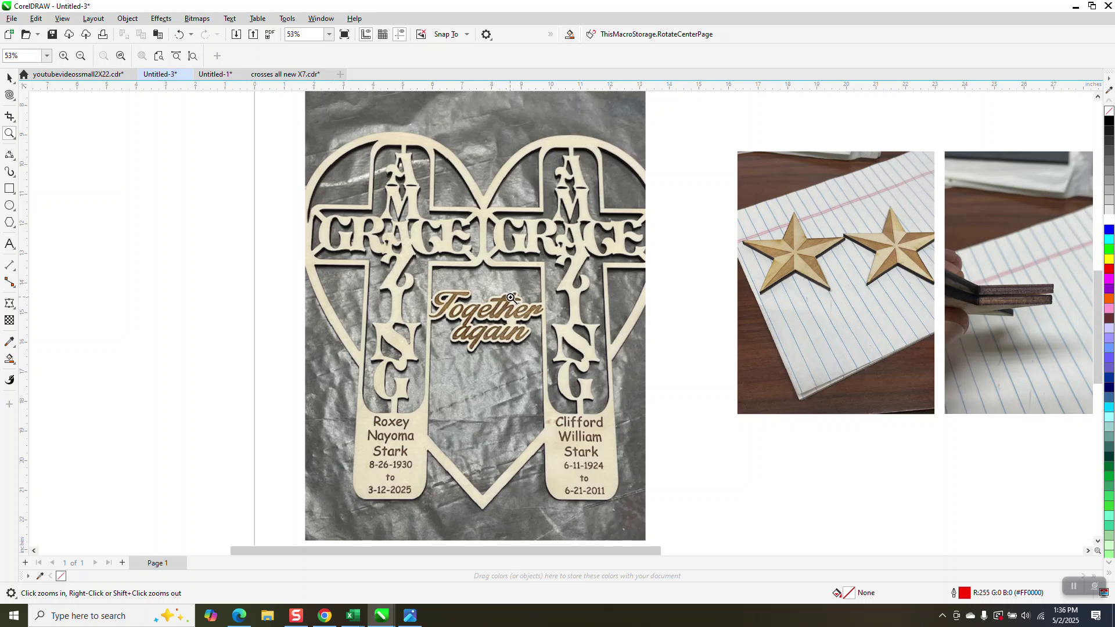
{"action": "scroll", "coordinate": [511, 298], "scroll_direction": "down", "scroll_amount": 1}
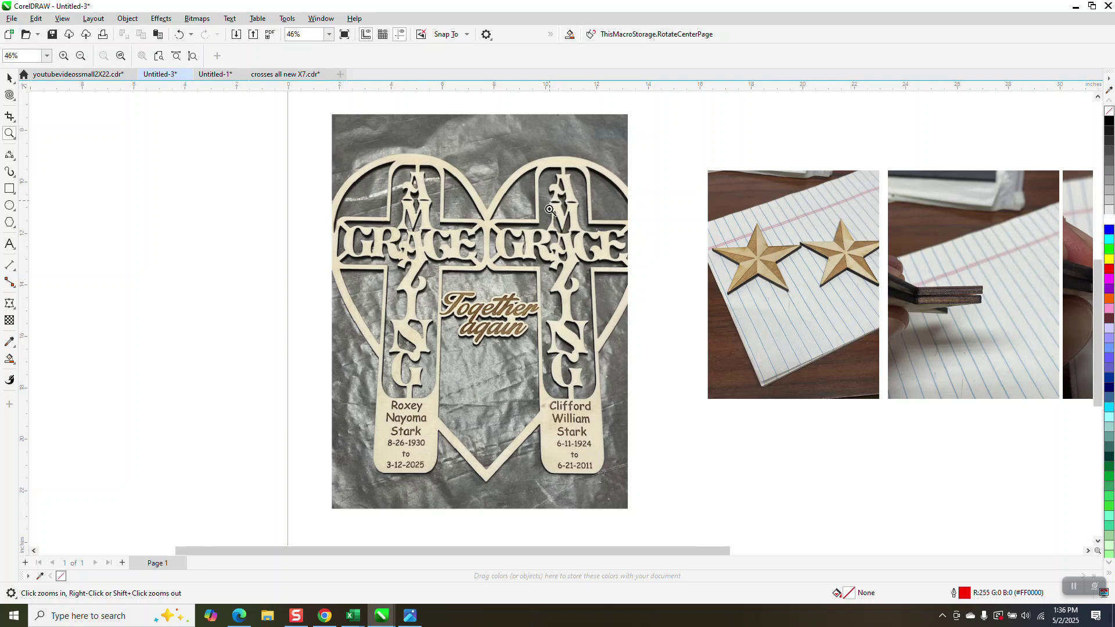
{"action": "scroll", "coordinate": [550, 206], "scroll_direction": "down", "scroll_amount": 1}
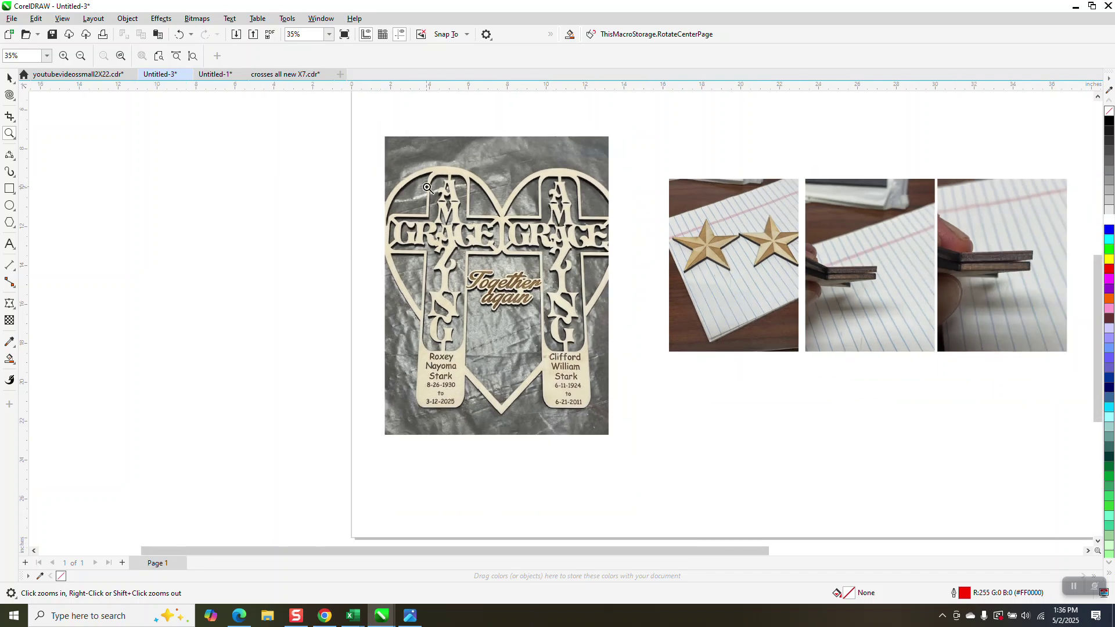
{"action": "left_click_drag", "start_coordinate": [383, 170], "coordinate": [685, 412]}
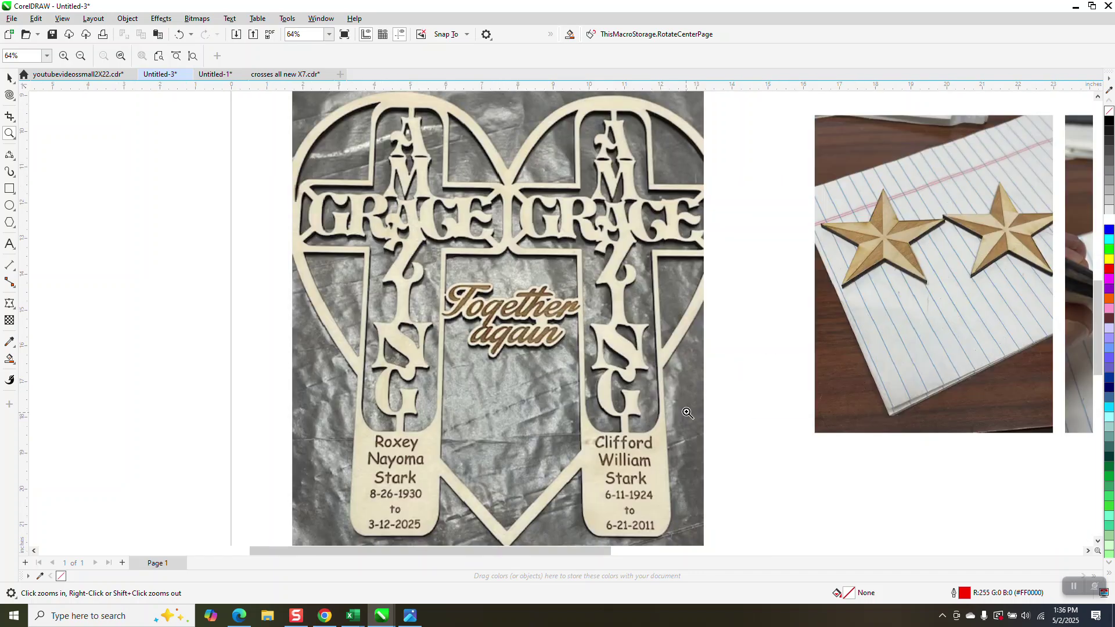
{"action": "scroll", "coordinate": [580, 331], "scroll_direction": "down", "scroll_amount": 4}
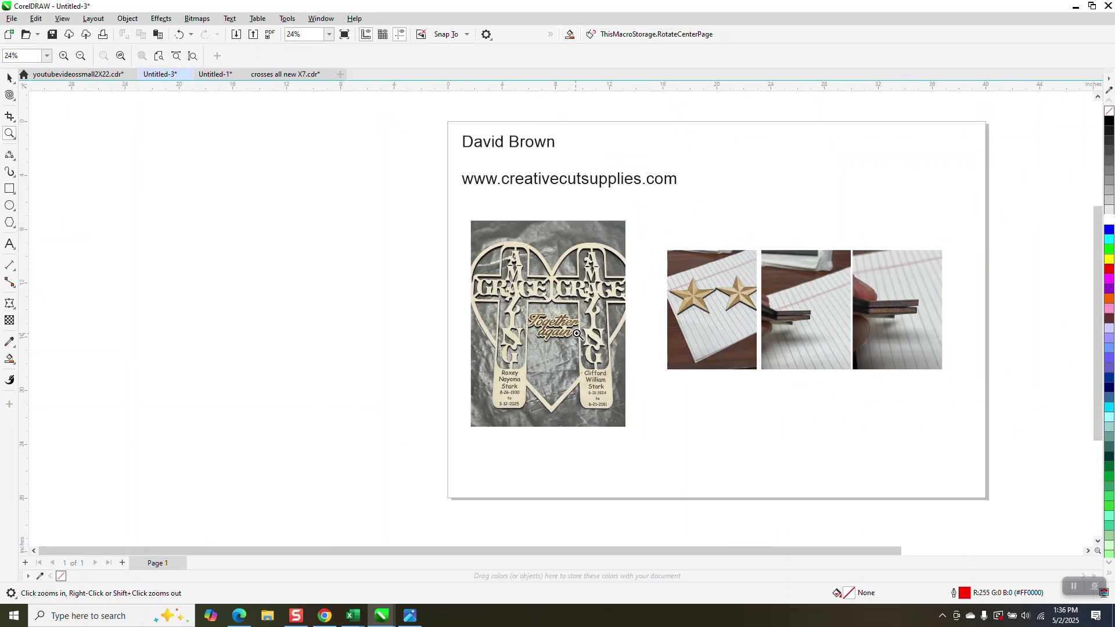
{"action": "left_click_drag", "start_coordinate": [443, 166], "coordinate": [733, 219]}
{"action": "scroll", "coordinate": [730, 238], "scroll_direction": "down", "scroll_amount": 2}
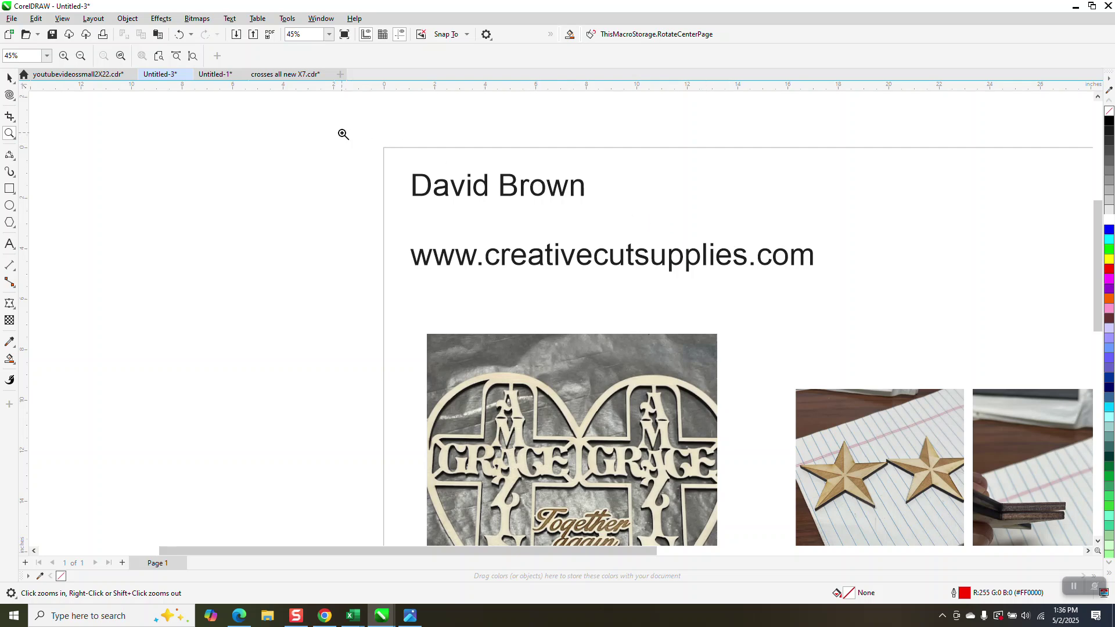
- Switch to the crosses all new X7.cdr document and examine the heart design with the "Together again" lettering
{"action": "left_click", "coordinate": [292, 75]}
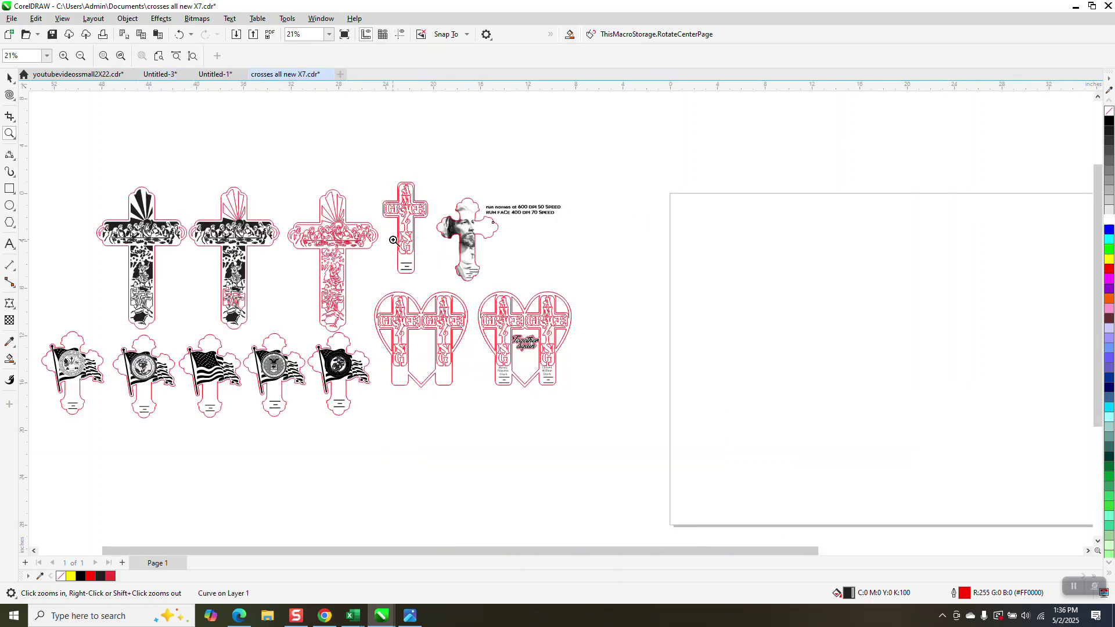
{"action": "left_click_drag", "start_coordinate": [467, 293], "coordinate": [613, 382]}
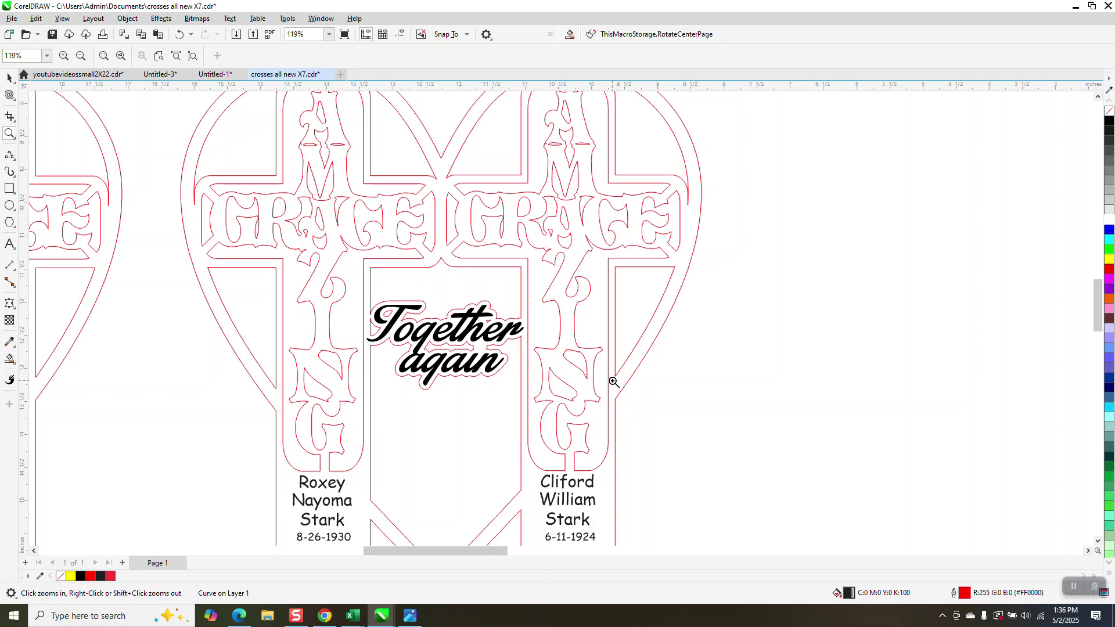
{"action": "scroll", "coordinate": [598, 349], "scroll_direction": "down", "scroll_amount": 5}
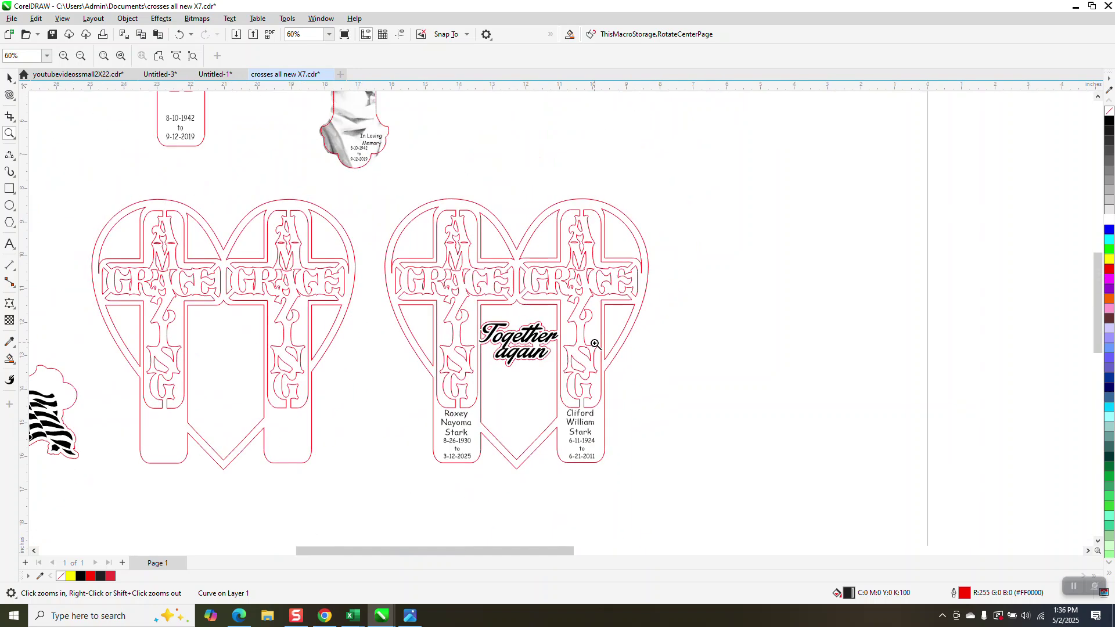
{"action": "scroll", "coordinate": [595, 344], "scroll_direction": "down", "scroll_amount": 3}
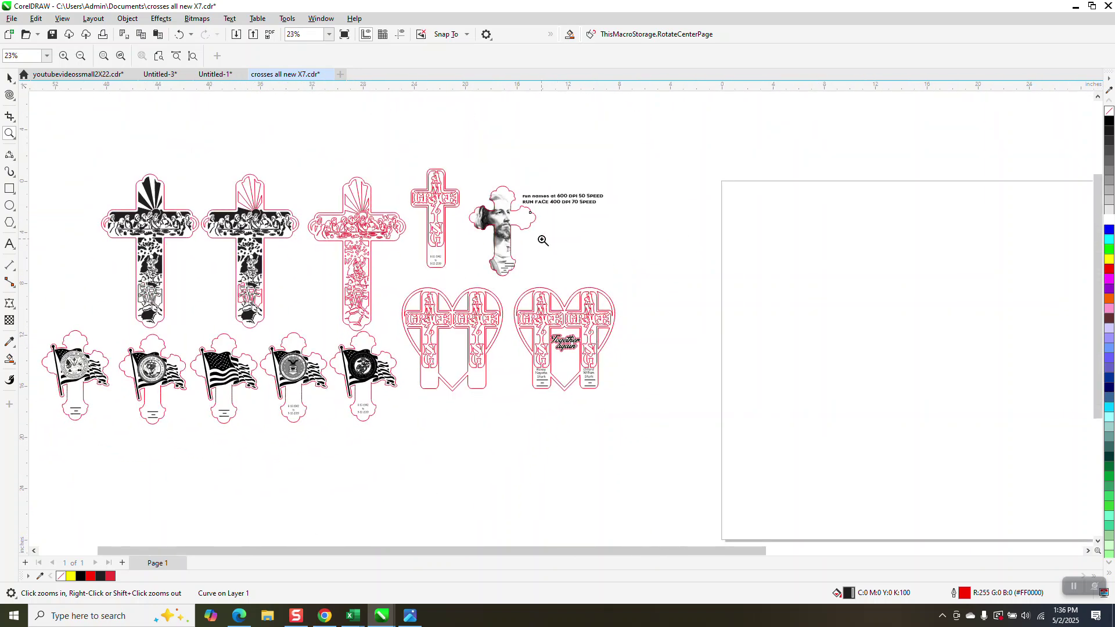
- Examine the single Amazing Grace cross and the face cross, selecting the face cross's outline to check its dimensions
{"action": "left_click_drag", "start_coordinate": [464, 272], "coordinate": [398, 162]}
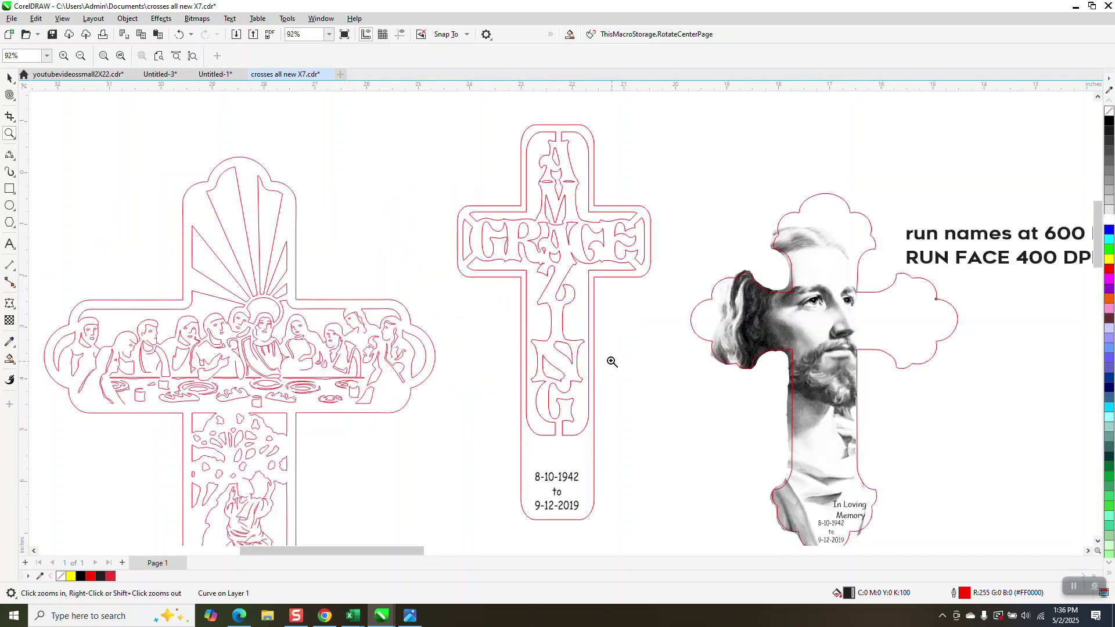
{"action": "scroll", "coordinate": [557, 334], "scroll_direction": "down", "scroll_amount": 2}
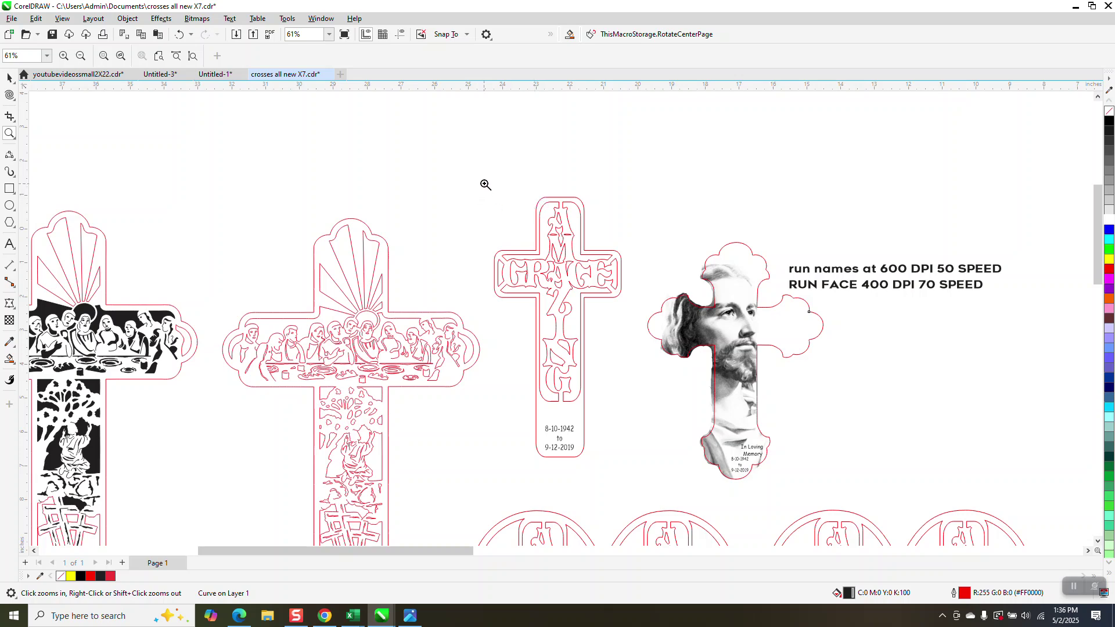
{"action": "left_click_drag", "start_coordinate": [486, 185], "coordinate": [848, 493]}
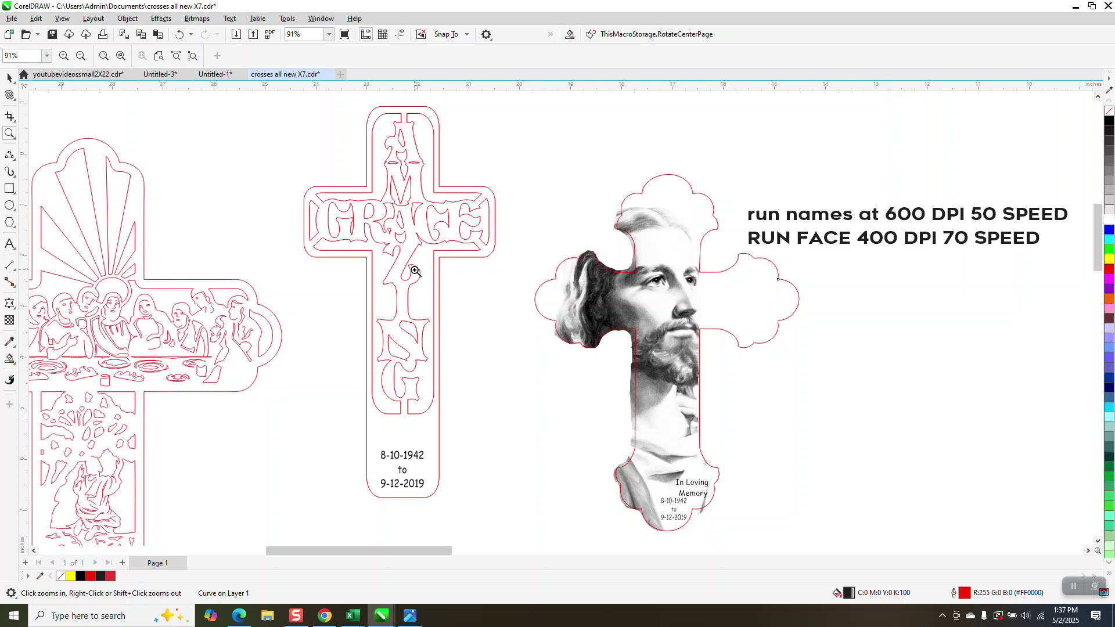
{"action": "scroll", "coordinate": [414, 270], "scroll_direction": "down", "scroll_amount": 2}
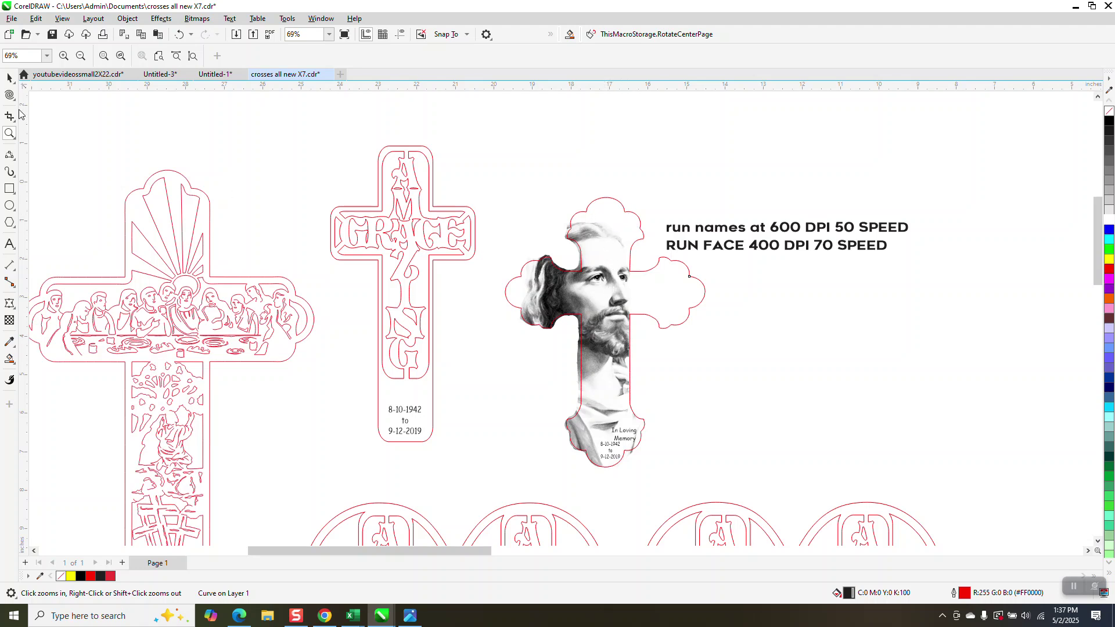
{"action": "left_click", "coordinate": [603, 213]}
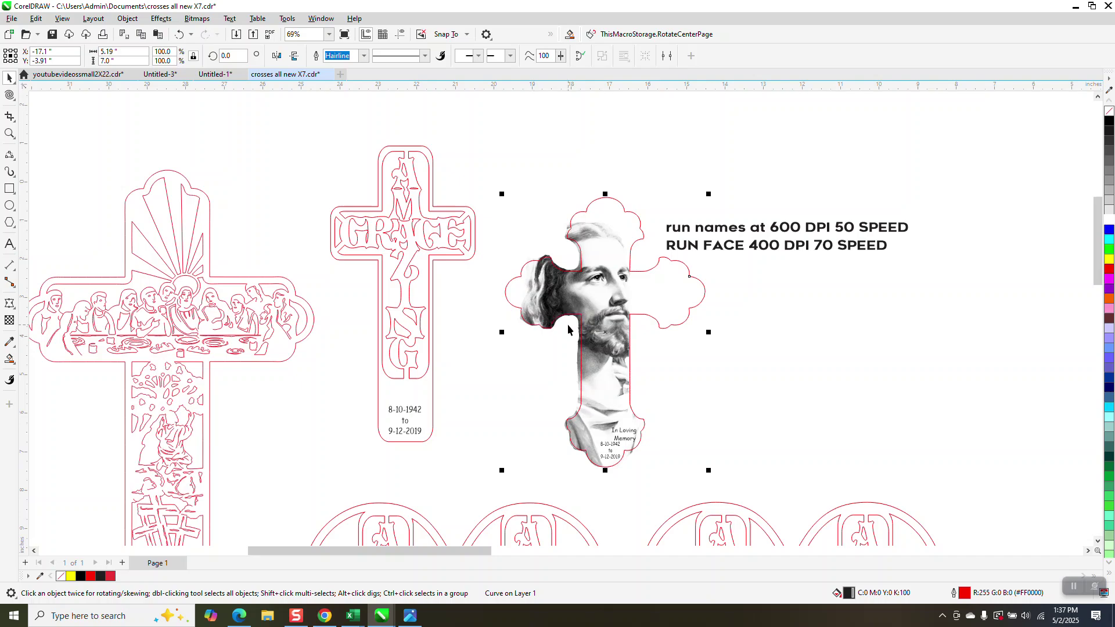
{"action": "scroll", "coordinate": [510, 315], "scroll_direction": "down", "scroll_amount": 3}
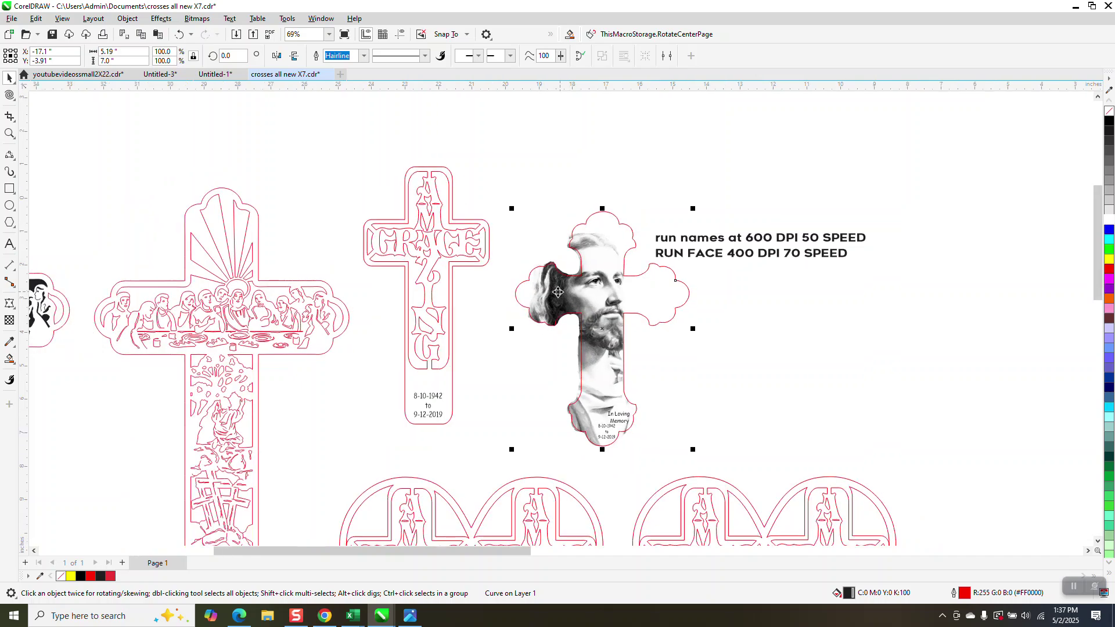
{"action": "scroll", "coordinate": [423, 321], "scroll_direction": "down", "scroll_amount": 3}
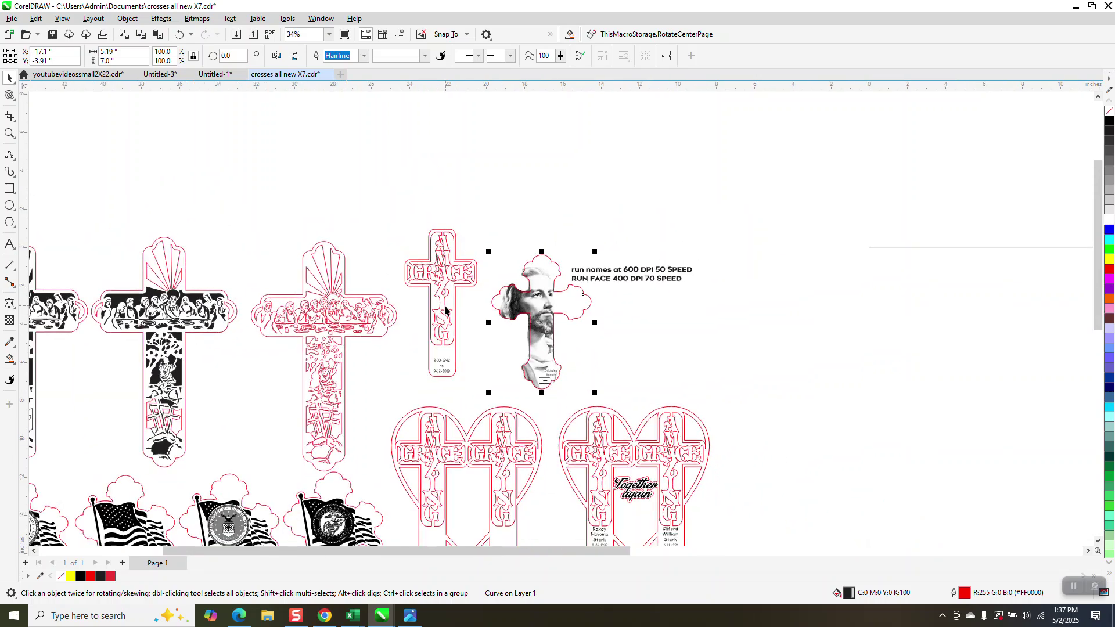
- Inspect the two heart-shaped designs and the row of flag crosses with military emblems
{"action": "left_click", "coordinate": [10, 138]}
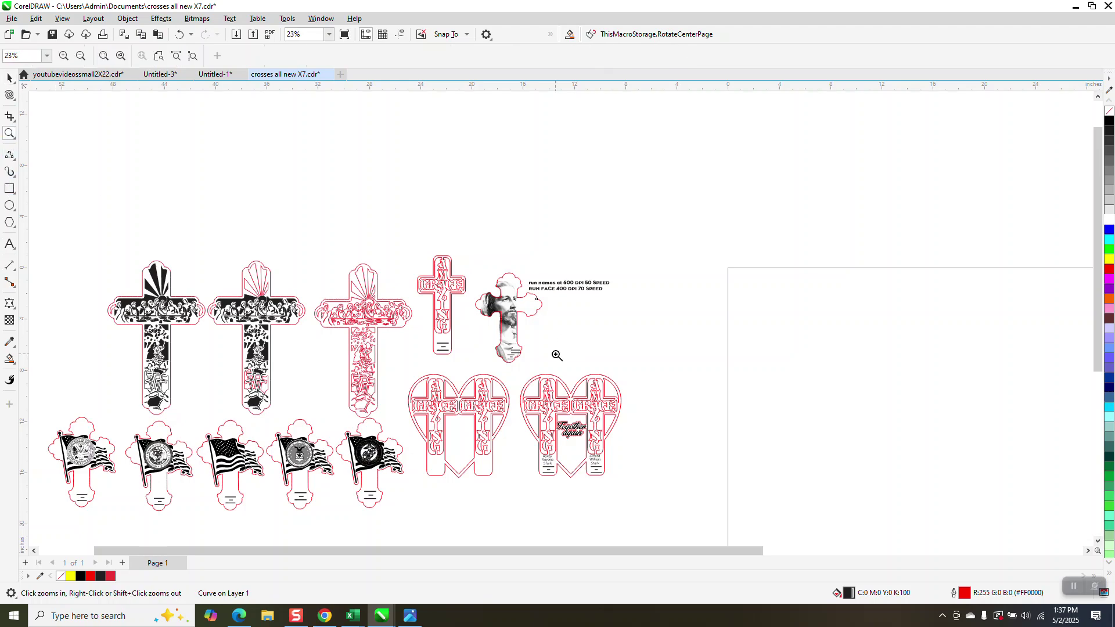
{"action": "left_click_drag", "start_coordinate": [411, 365], "coordinate": [685, 511]}
{"action": "scroll", "coordinate": [679, 498], "scroll_direction": "down", "scroll_amount": 2}
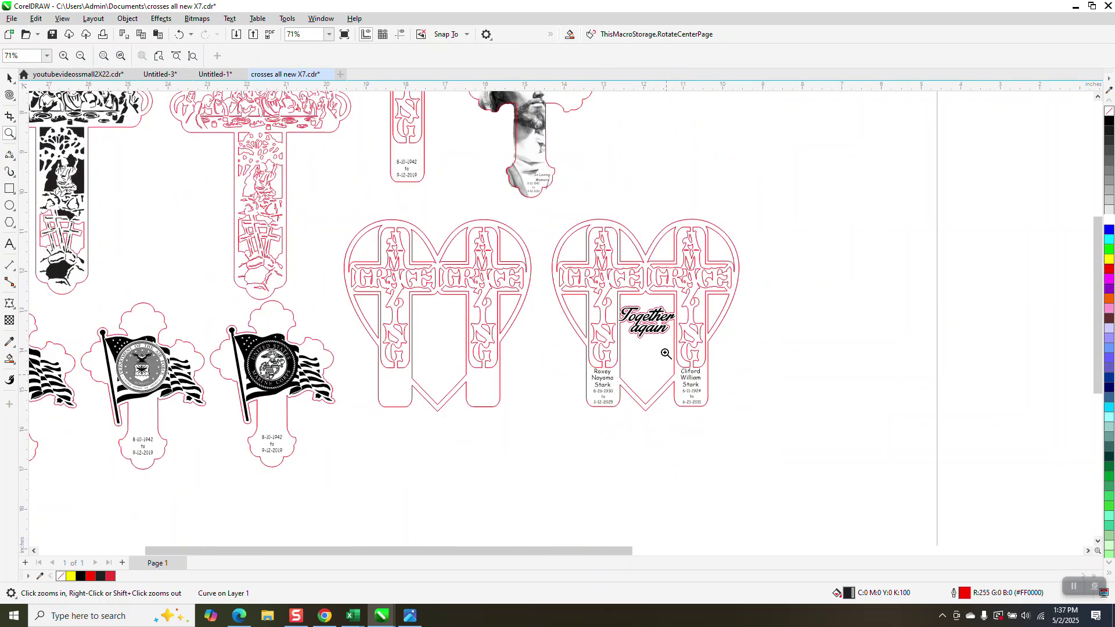
{"action": "left_click_drag", "start_coordinate": [199, 333], "coordinate": [541, 425]}
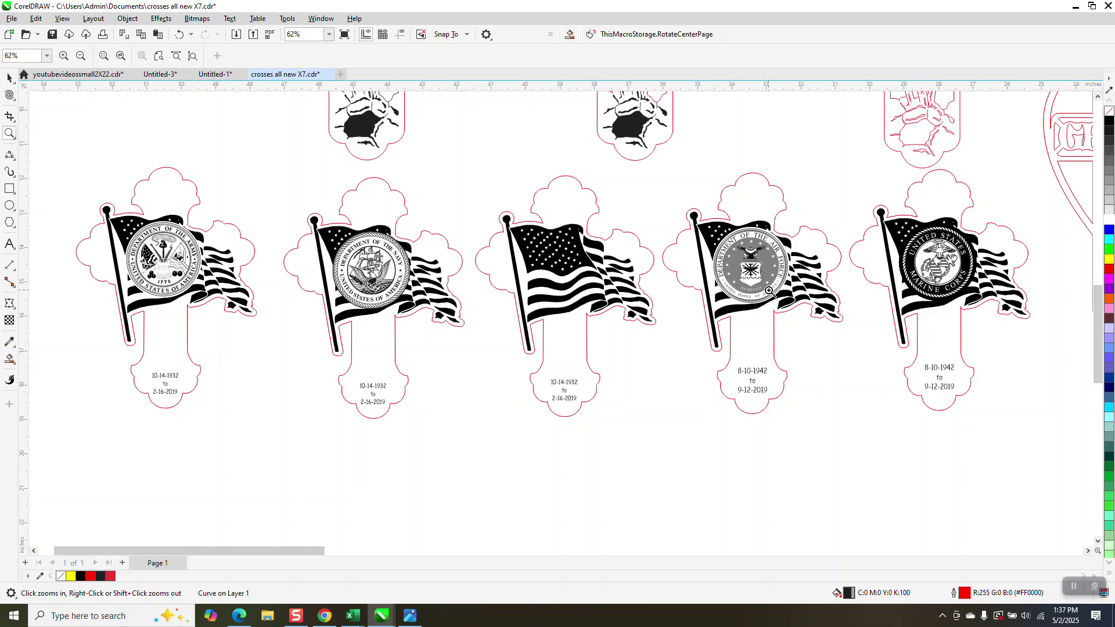
{"action": "scroll", "coordinate": [651, 370], "scroll_direction": "down", "scroll_amount": 5}
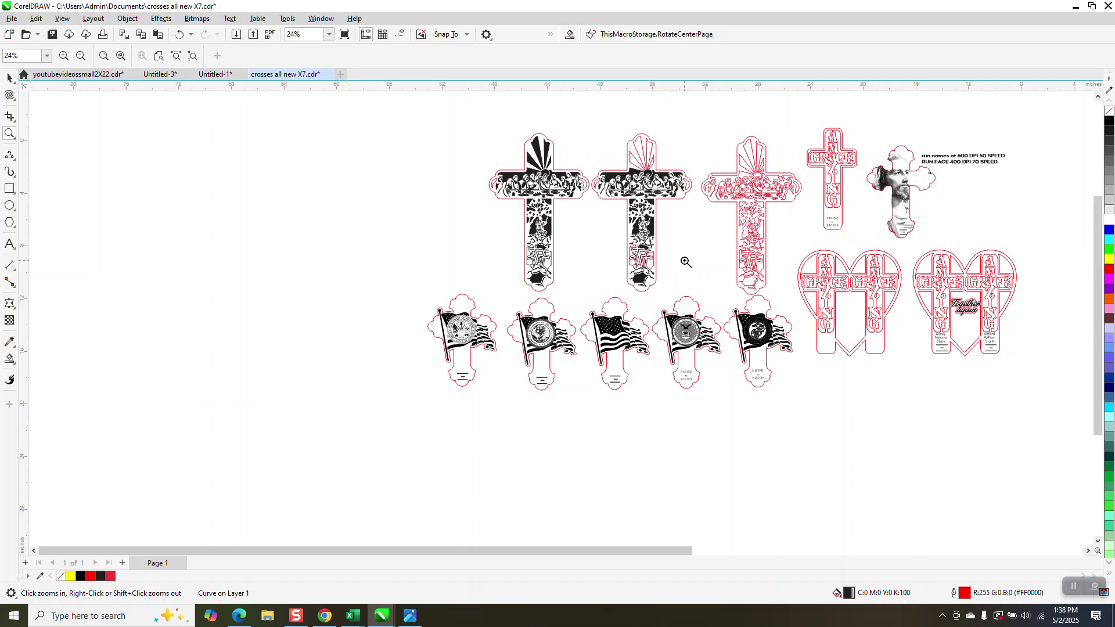
- Compare the blank and personalized heart designs, and view the Amazing Grace and face crosses up close
{"action": "left_click_drag", "start_coordinate": [806, 246], "coordinate": [1035, 366]}
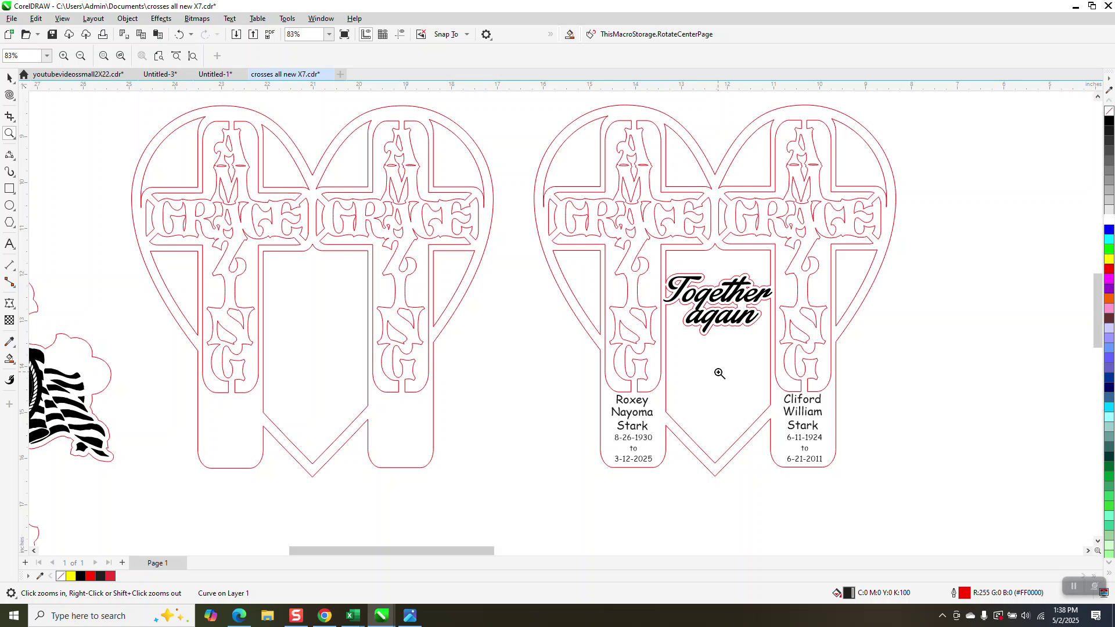
{"action": "scroll", "coordinate": [714, 374], "scroll_direction": "down", "scroll_amount": 1}
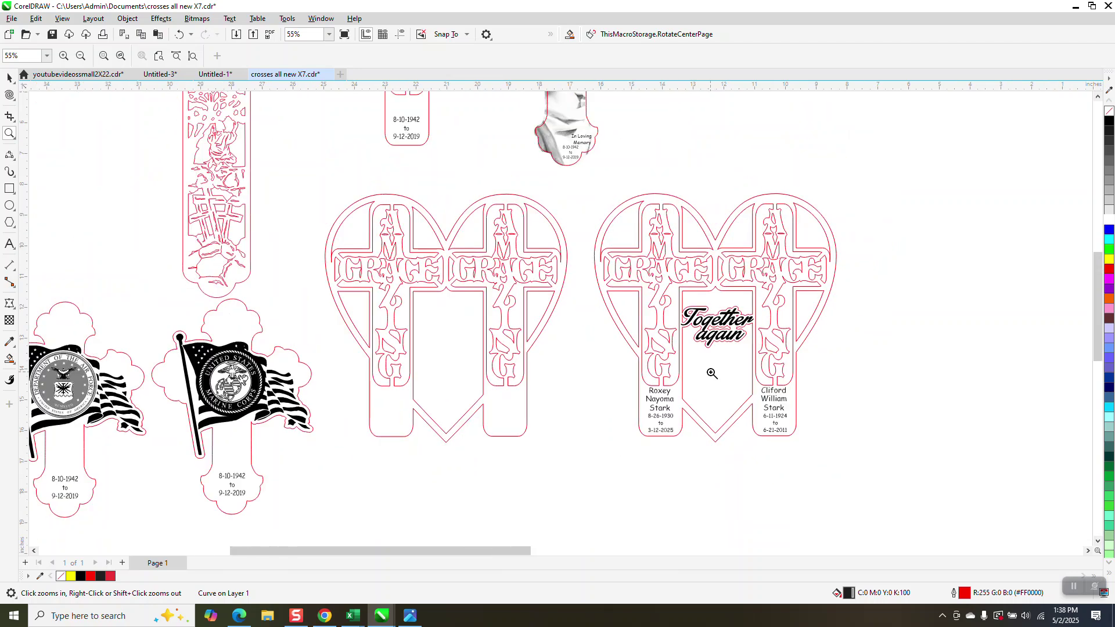
{"action": "scroll", "coordinate": [712, 374], "scroll_direction": "down", "scroll_amount": 1}
{"action": "scroll", "coordinate": [600, 263], "scroll_direction": "down", "scroll_amount": 1}
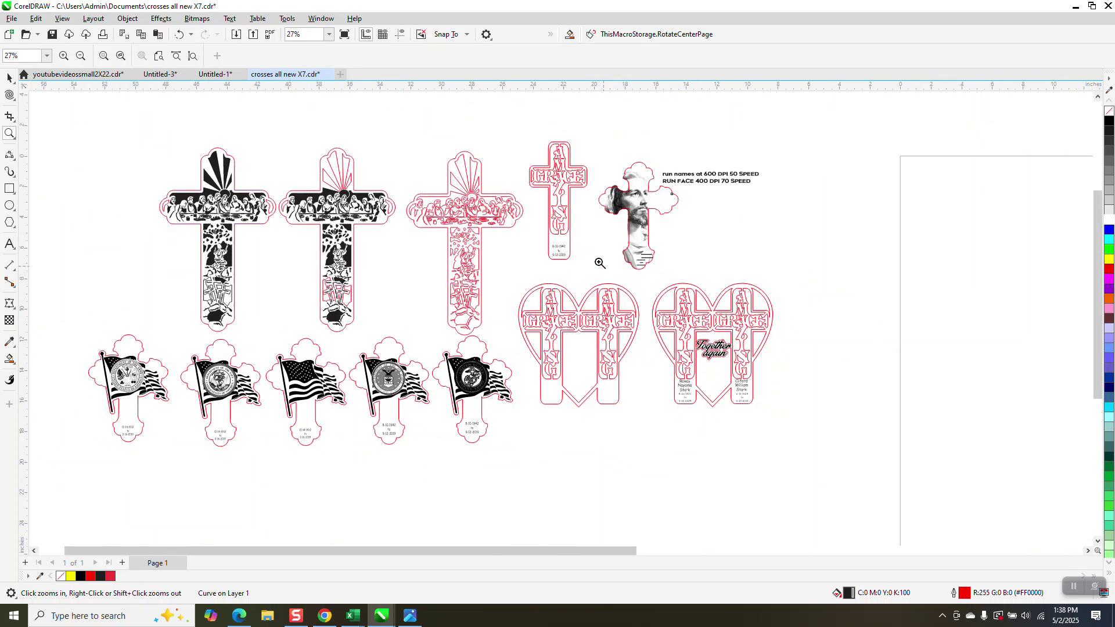
{"action": "left_click_drag", "start_coordinate": [519, 144], "coordinate": [702, 278]}
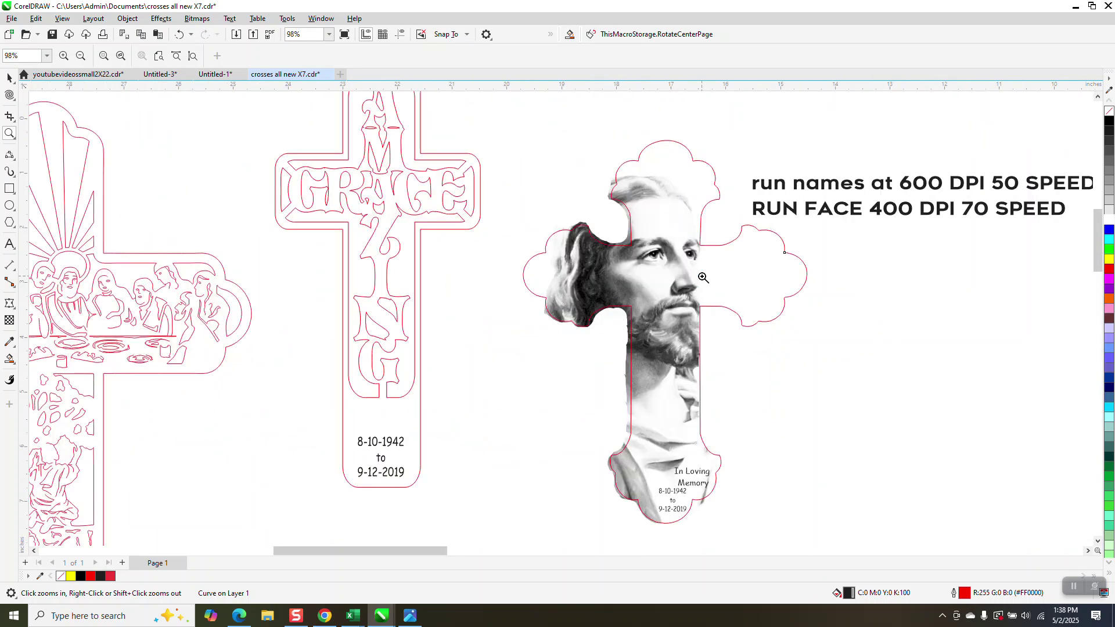